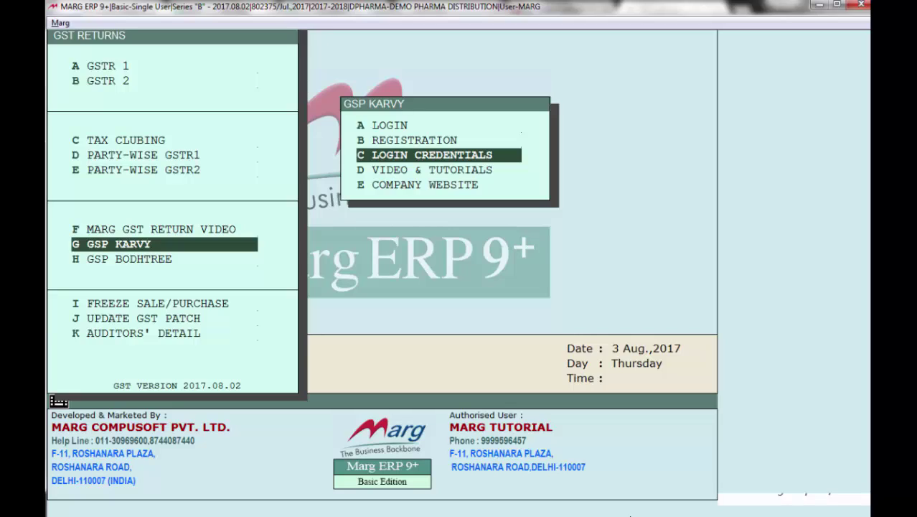
# - Register the GSP Karvy GST login credentials as Tax Payer and save them
pyautogui.press('Return')
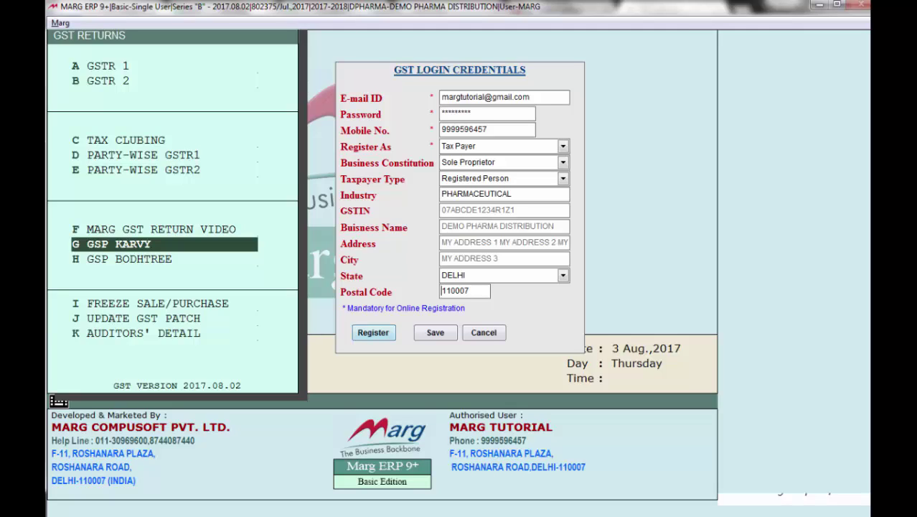
pyautogui.press('Return')
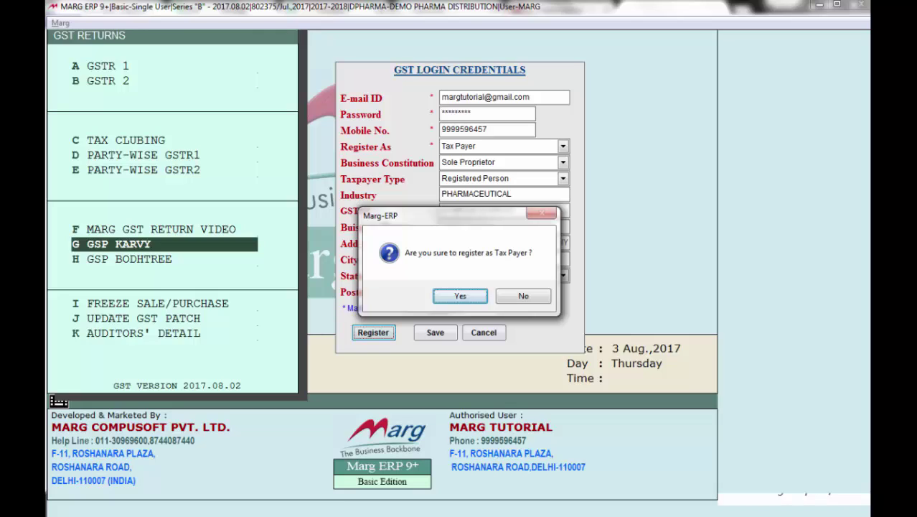
pyautogui.press('Return')
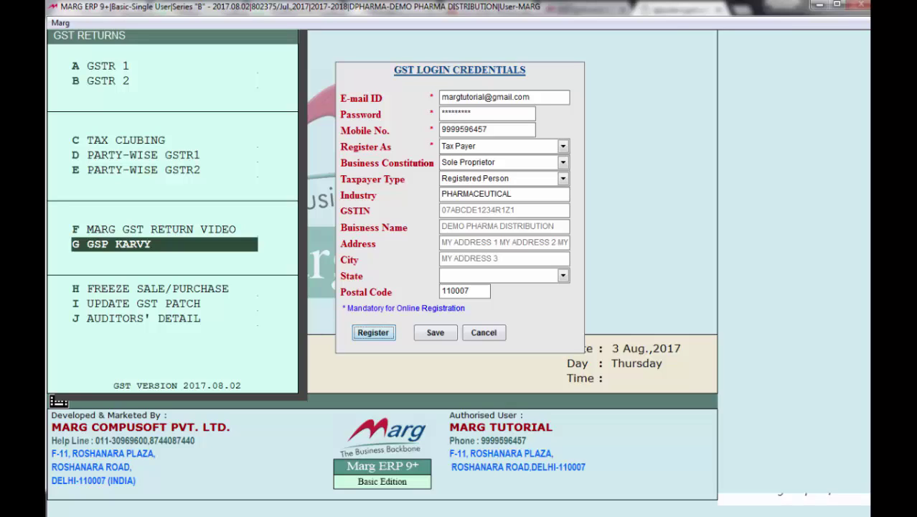
pyautogui.press('Tab')
pyautogui.press('Return')
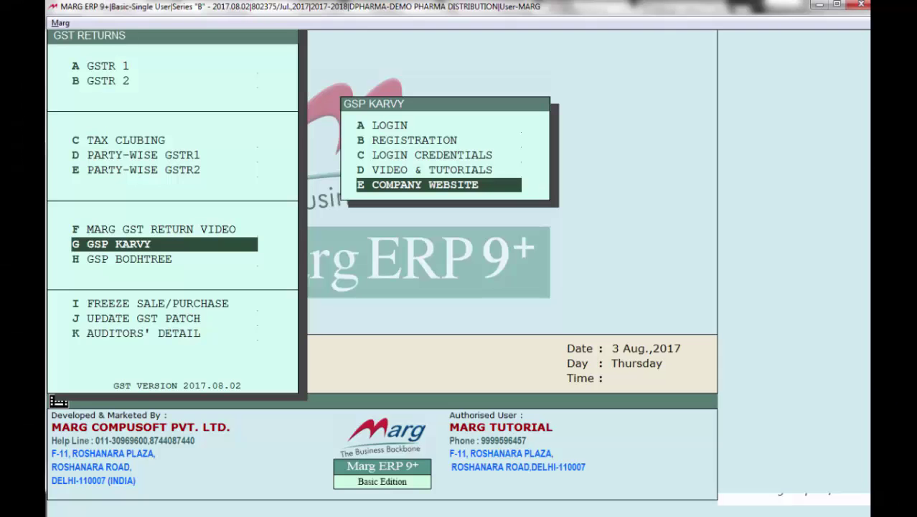
# - Open the GSP Karvy company website
pyautogui.press('Up')
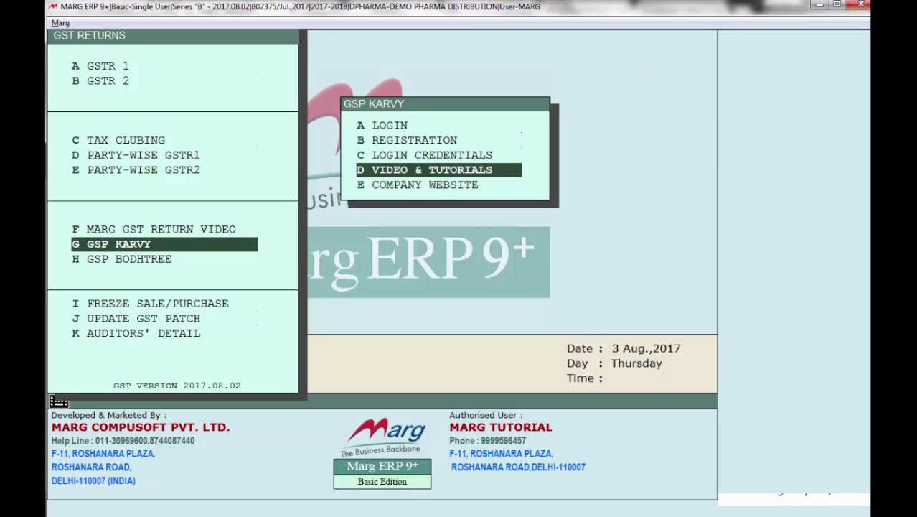
pyautogui.press('Down')
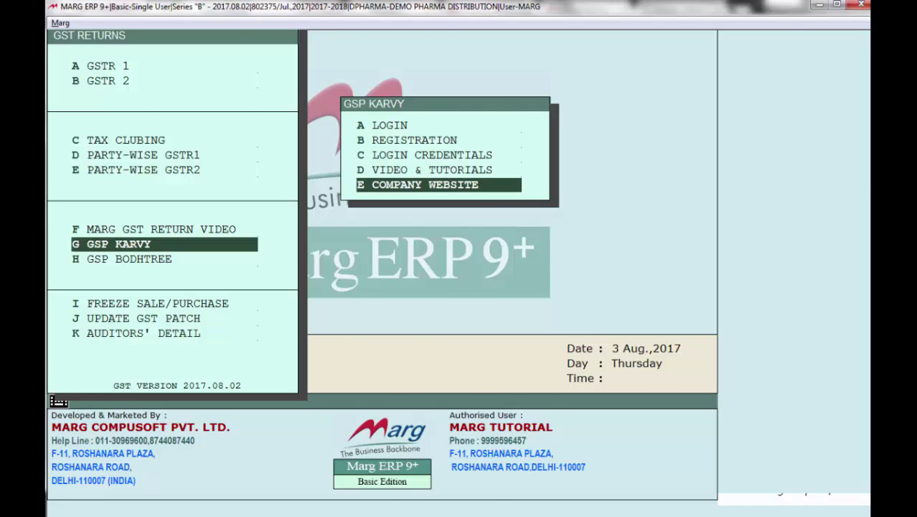
pyautogui.press('Return')
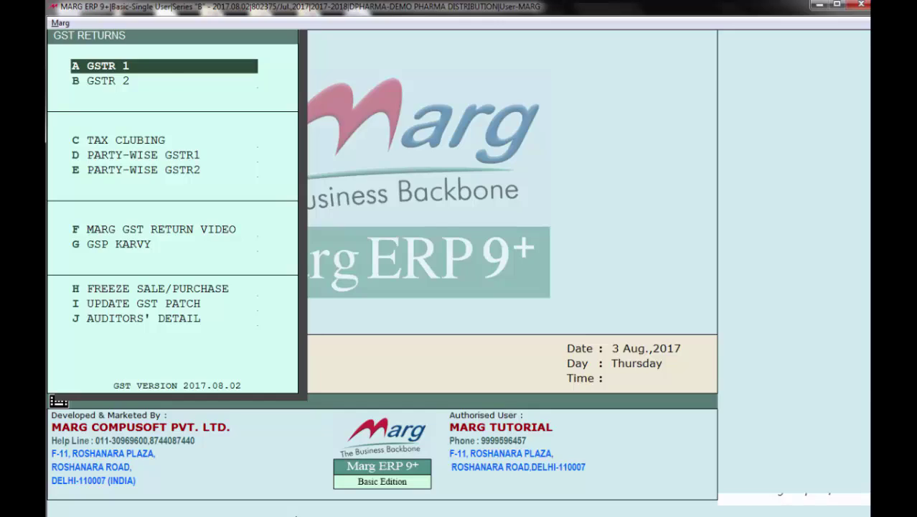
# - Open the B2B invoice list of the GSTR 1 return and set its status filter to All Entries
pyautogui.press('Return')
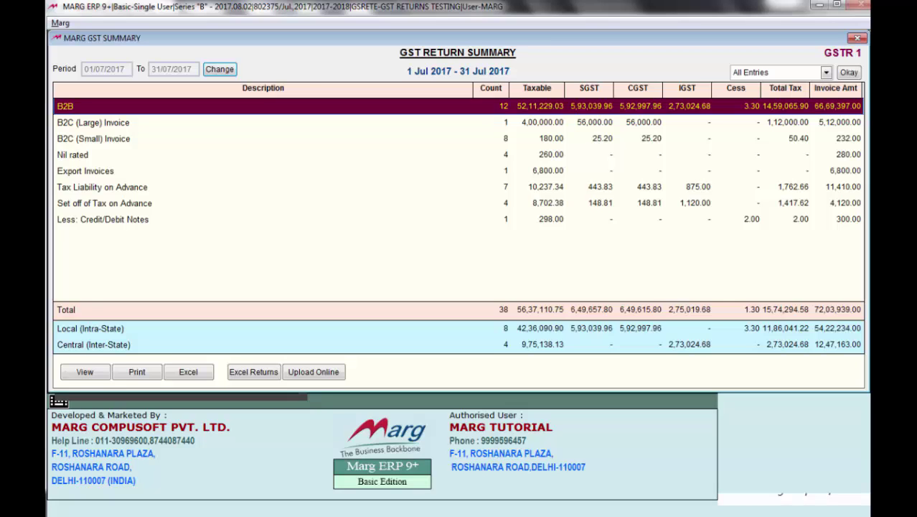
pyautogui.press('Return')
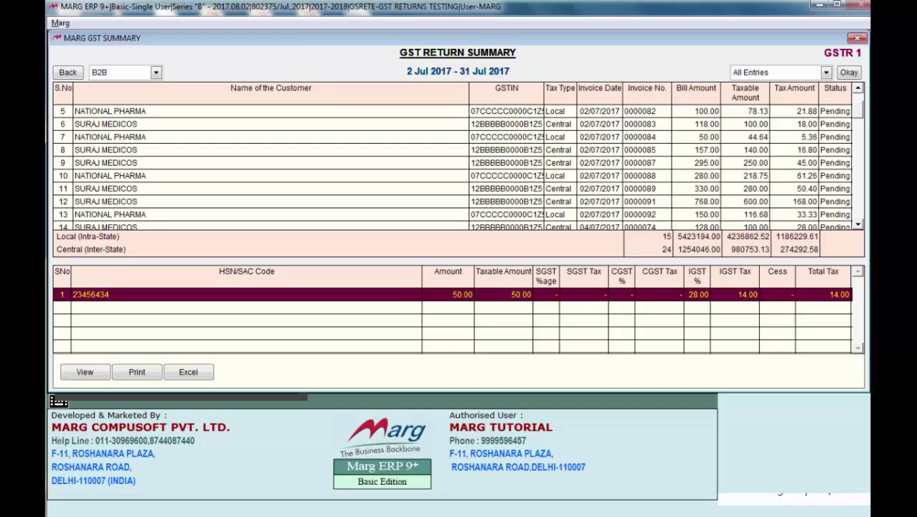
pyautogui.hotkey('alt', 'Down')
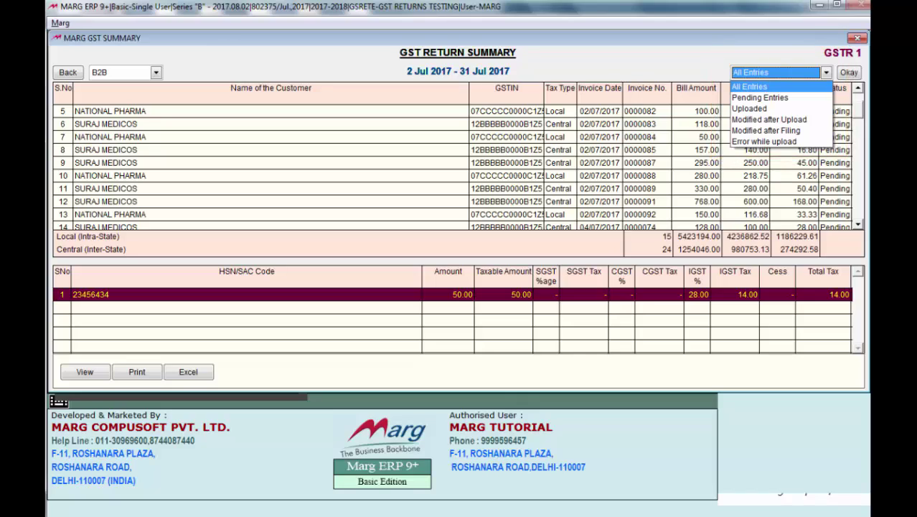
pyautogui.press('Return')
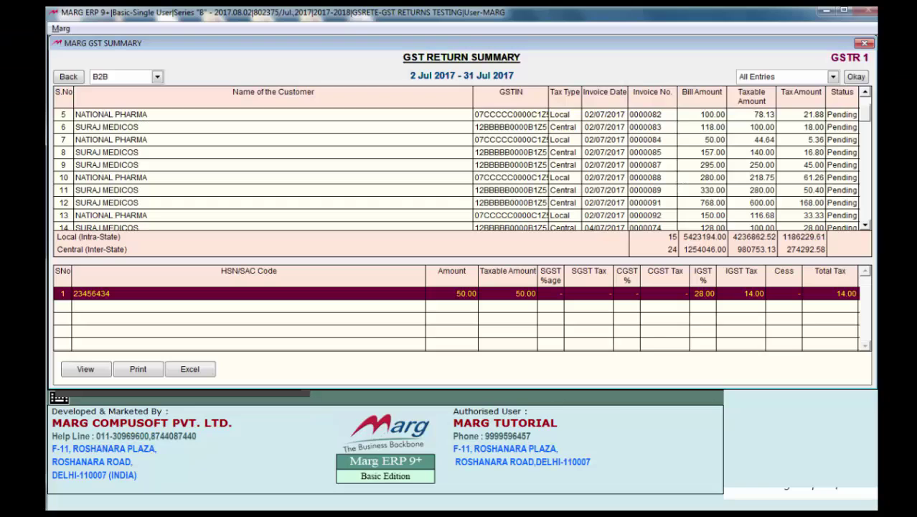
# - Print the B2B invoices of GSTR 1 in Detailed form and go back to the return summary
pyautogui.hotkey('alt', 'p')
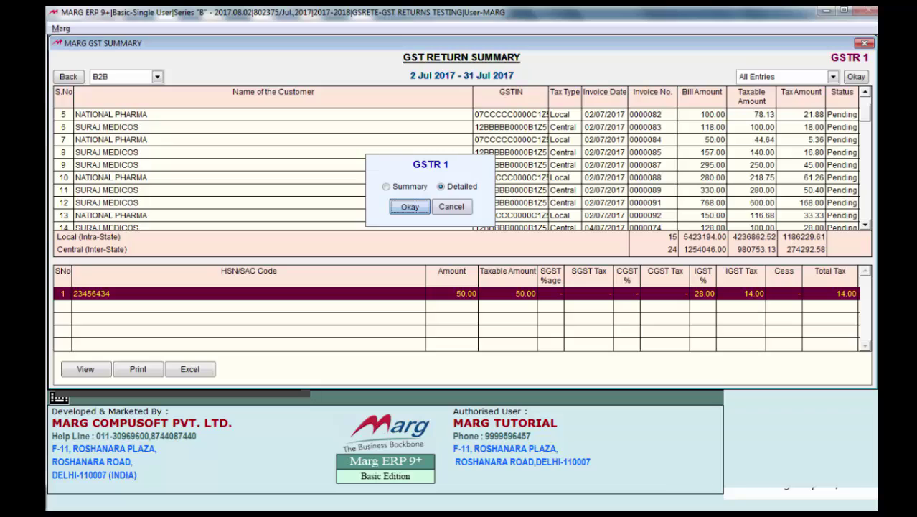
pyautogui.press('Return')
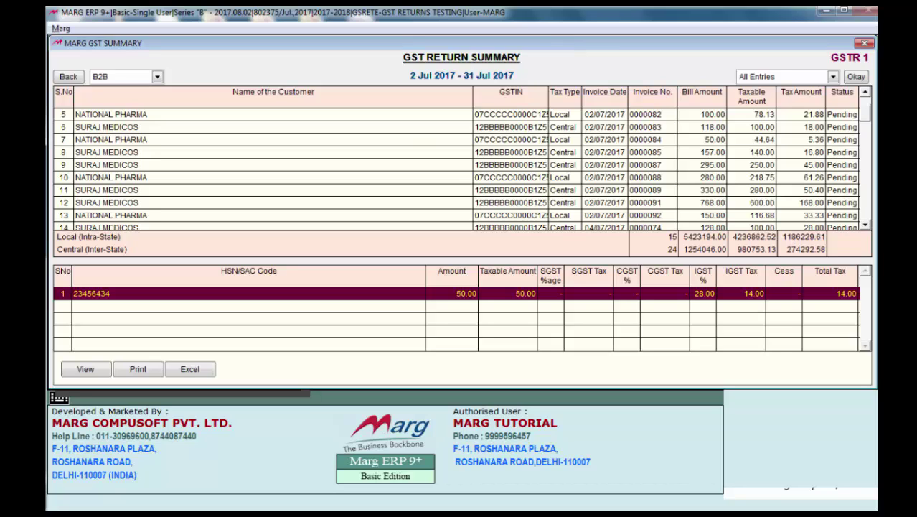
pyautogui.press('Escape')
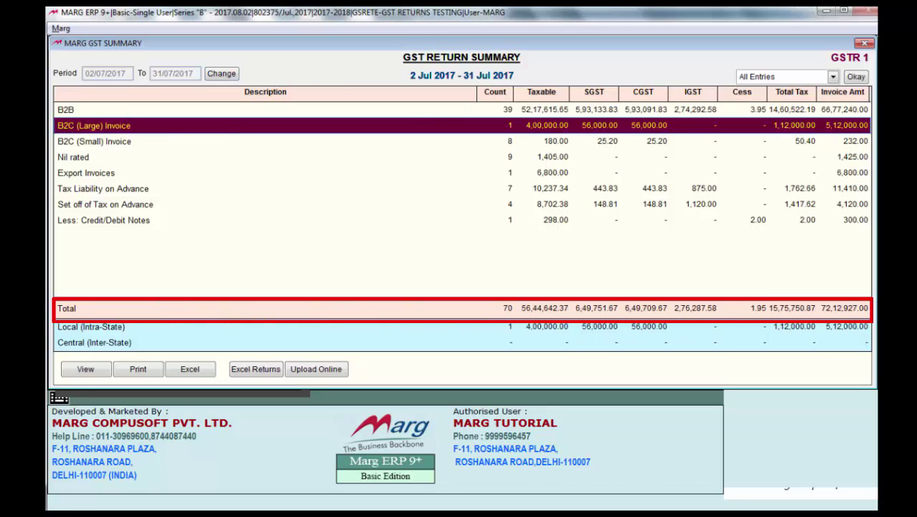
# - Check the local and central breakdown of B2C (Large) Invoice and Tax Liability on Advance in the GSTR 1 summary
pyautogui.click(102, 188)
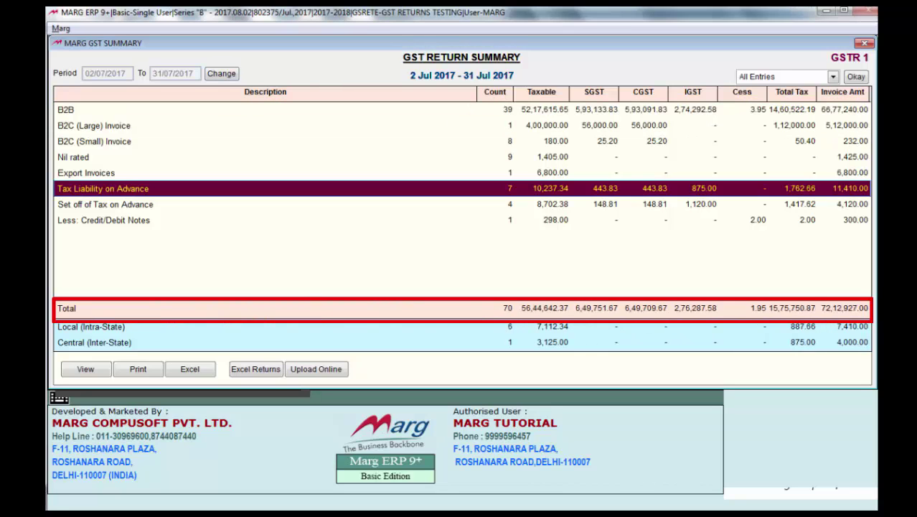
pyautogui.click(103, 126)
pyautogui.click(103, 188)
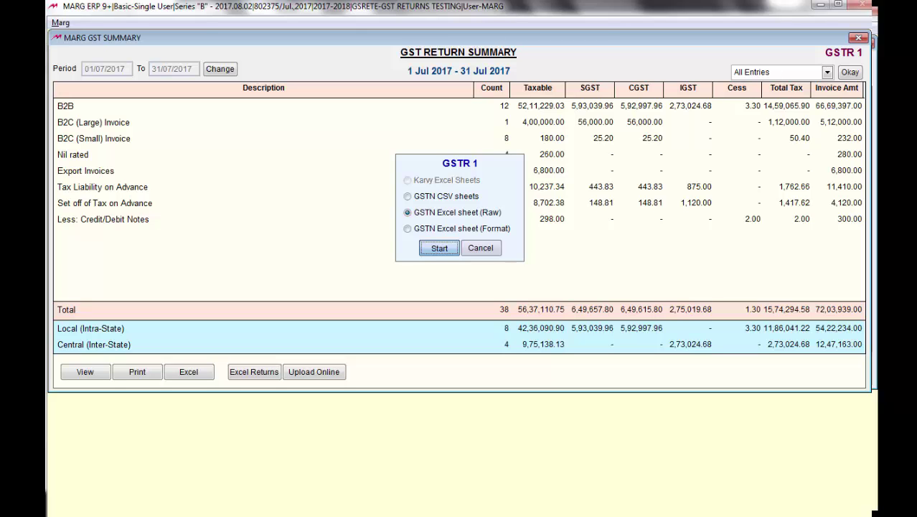
# - Export the July GSTR 1 return as a GSTN Excel sheet (Raw)
pyautogui.press('Return')
pyautogui.press('Return')
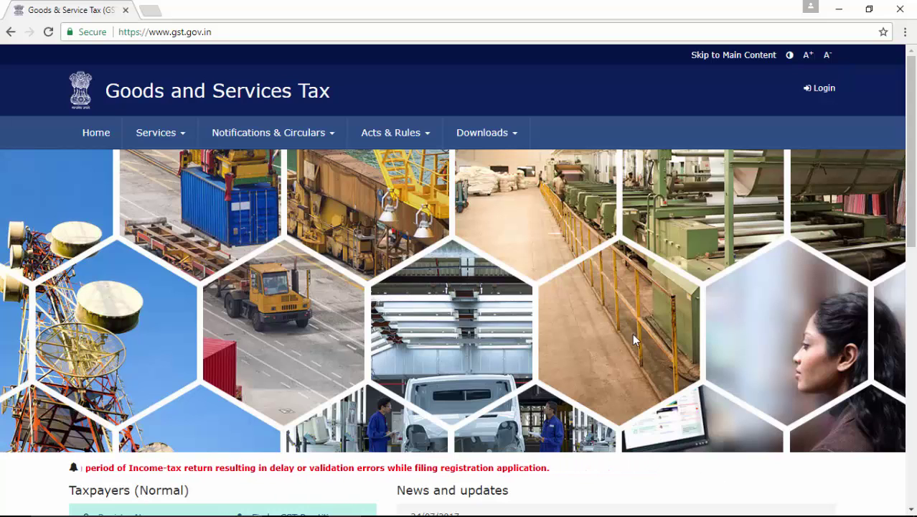
# - Switch to the GST portal in the browser and open the Returns Offline Tool download page
pyautogui.click(513, 137)
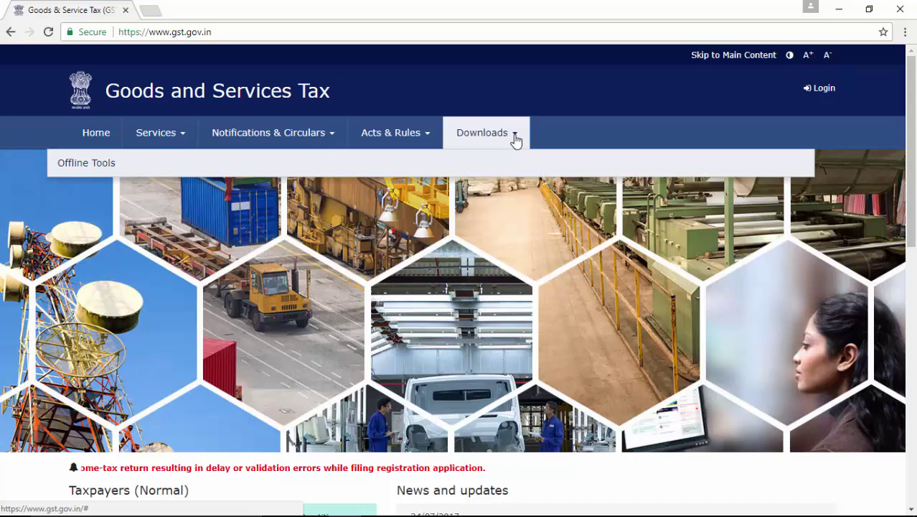
pyautogui.moveTo(80, 171)
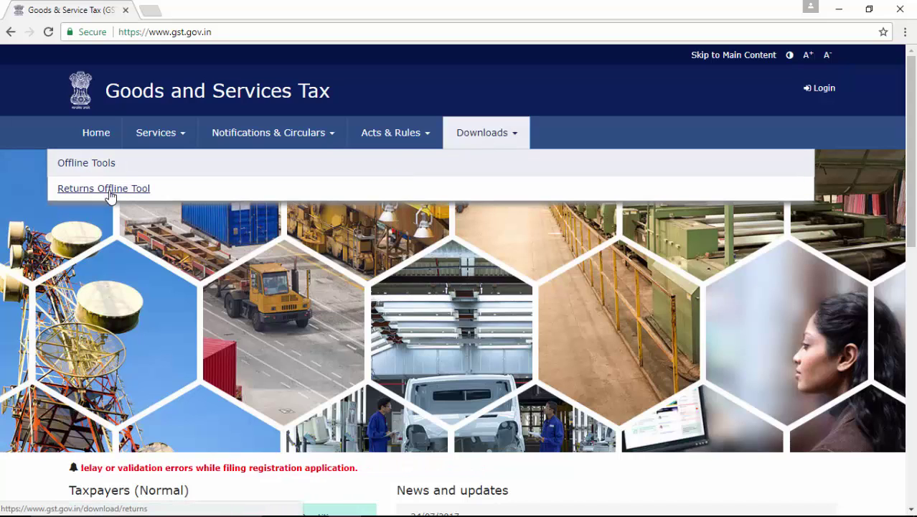
pyautogui.click(109, 190)
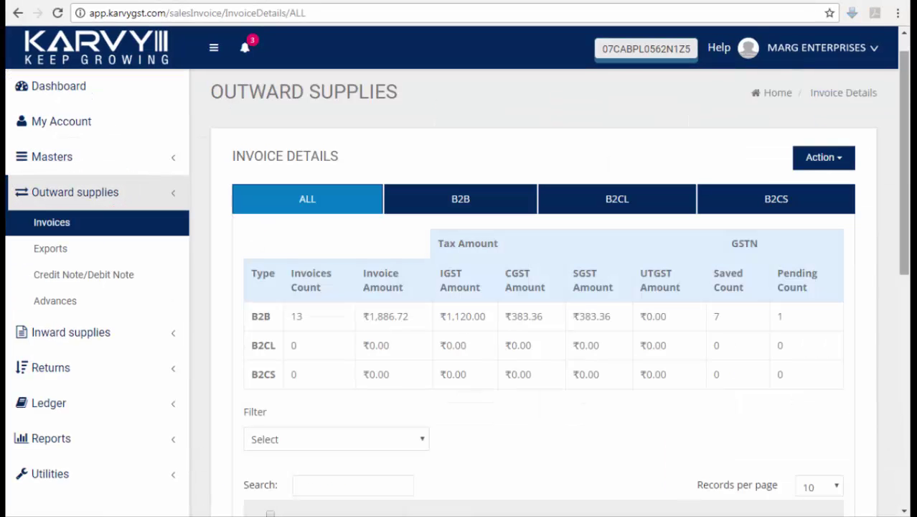
# - Switch to the Karvy portal and view the B2B, B2CL and B2CS invoice details under outward supplies
pyautogui.click(460, 199)
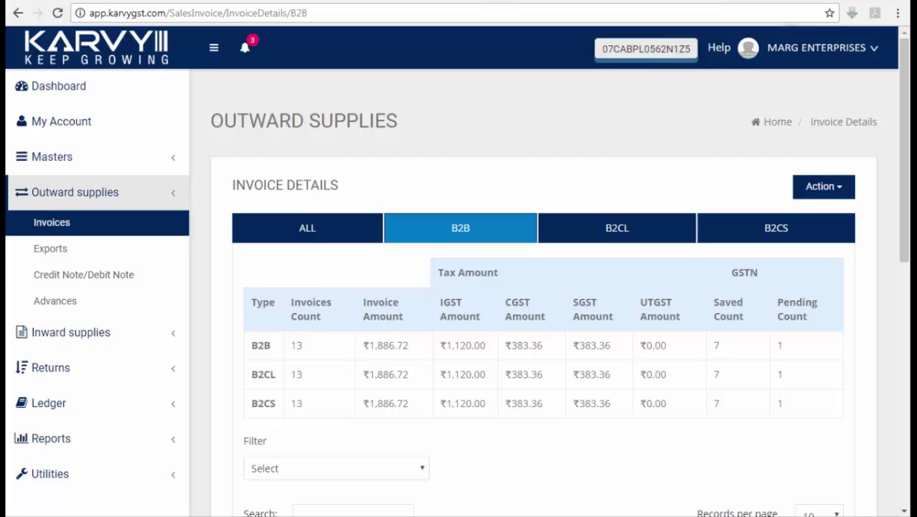
pyautogui.click(616, 228)
pyautogui.click(776, 228)
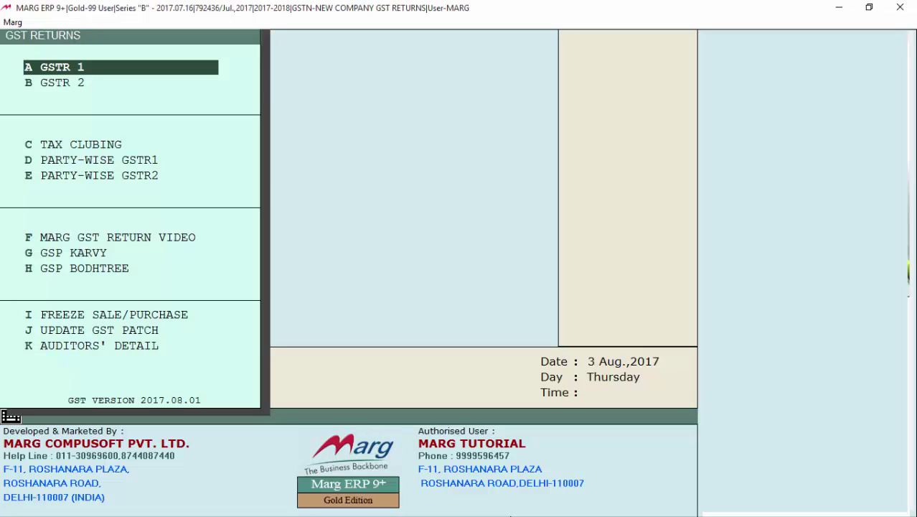
# - Switch to Marg ERP and show the GSTR 2 return summary for the period 01/07/2017 to 31/07/2017
pyautogui.press('Down')
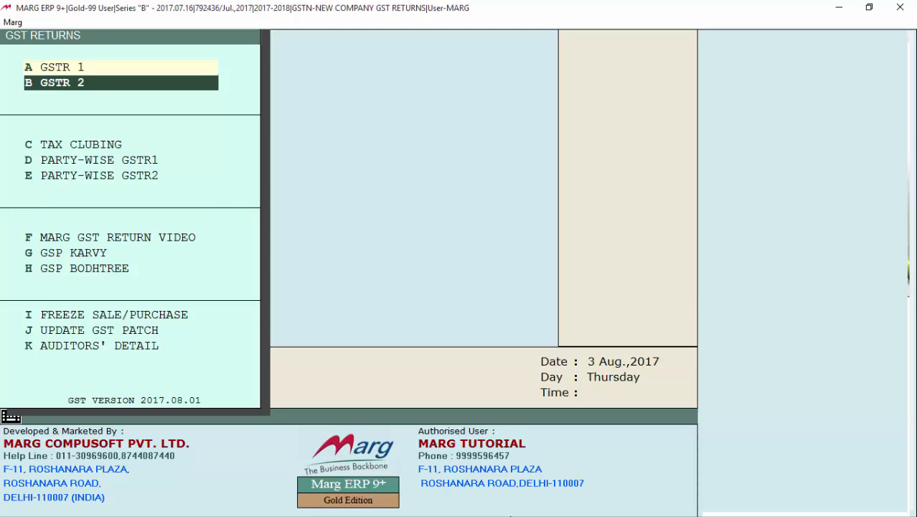
pyautogui.press('Return')
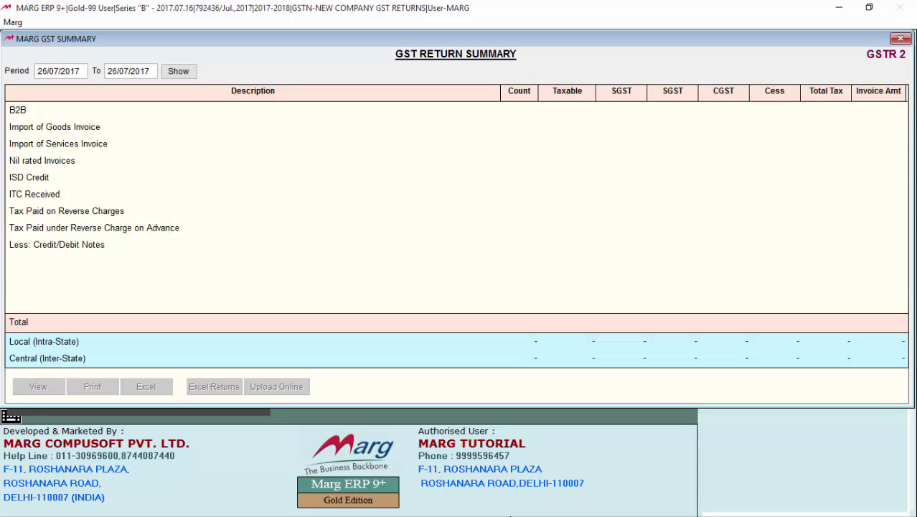
pyautogui.write('01')
pyautogui.press('Return')
pyautogui.write('31')
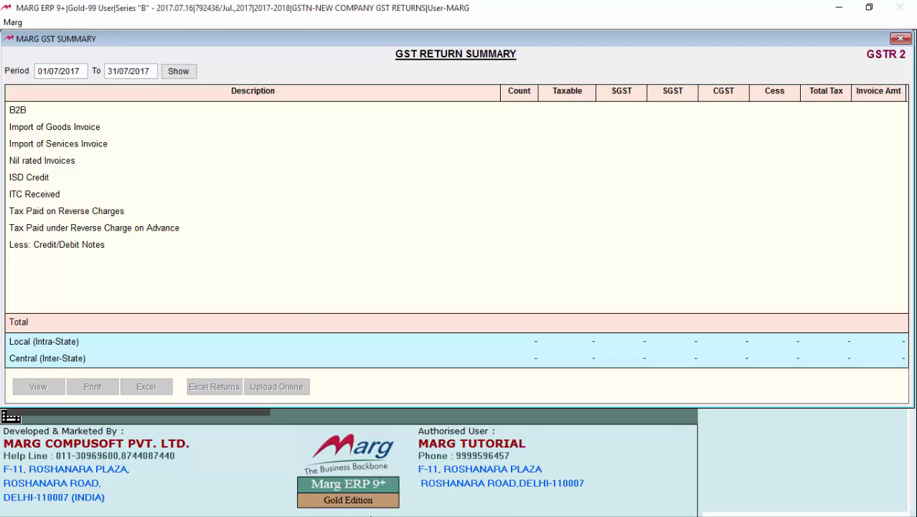
pyautogui.click(183, 73)
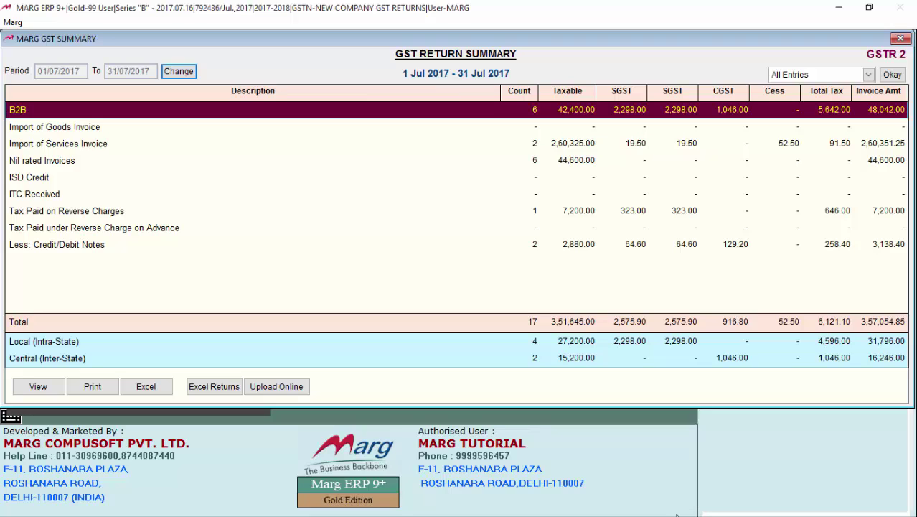
# - Examine each GSTR 2 category from Import of Goods Invoice down to Less: Credit/Debit Notes, ending back on B2B
pyautogui.press('Down')
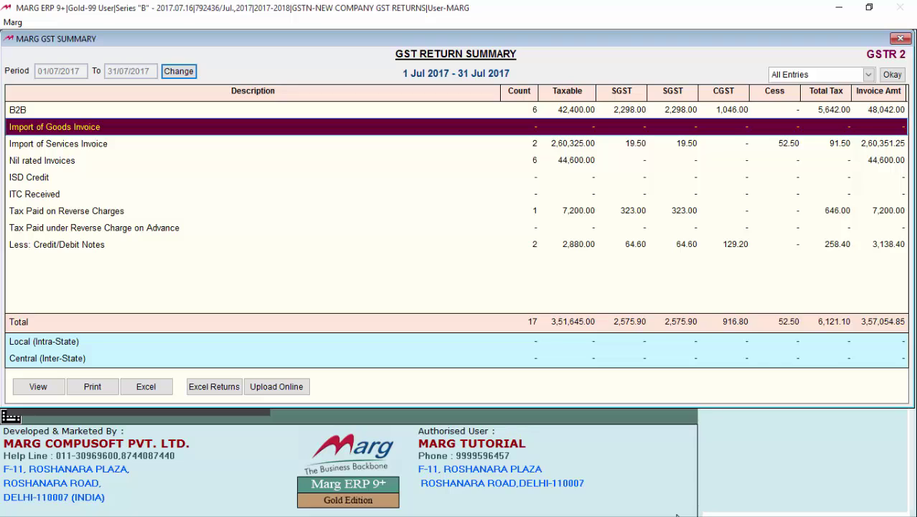
pyautogui.press('Down')
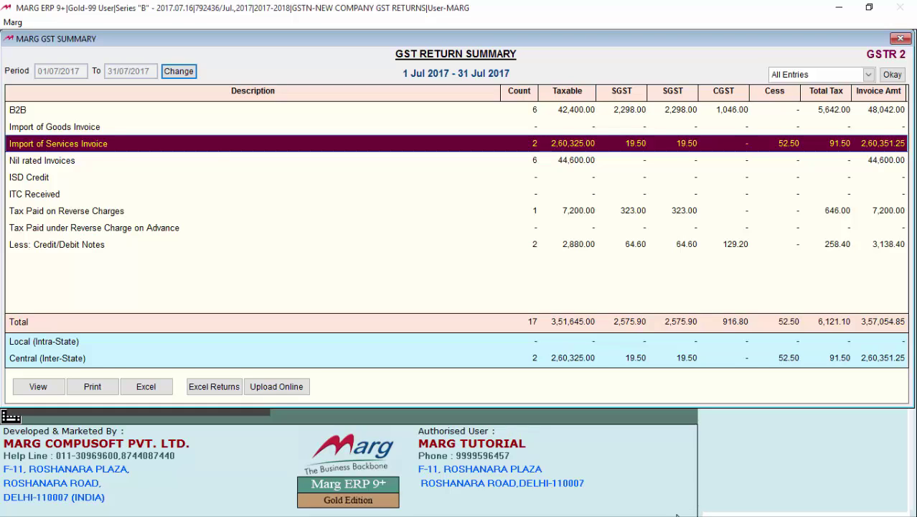
pyautogui.press('Down')
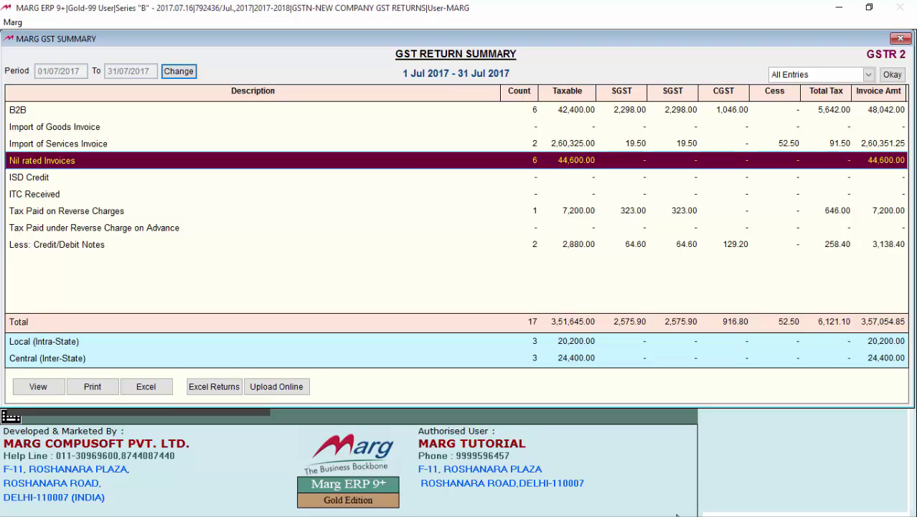
pyautogui.press('Down')
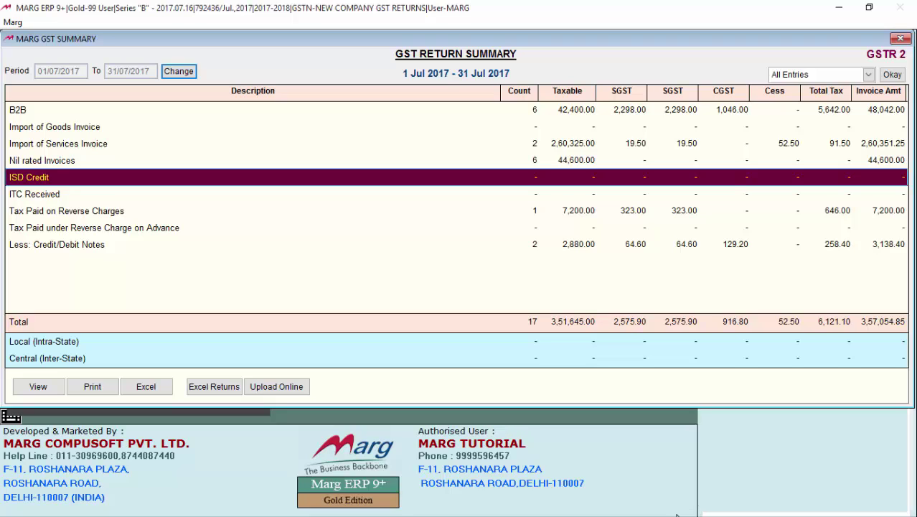
pyautogui.press('Down')
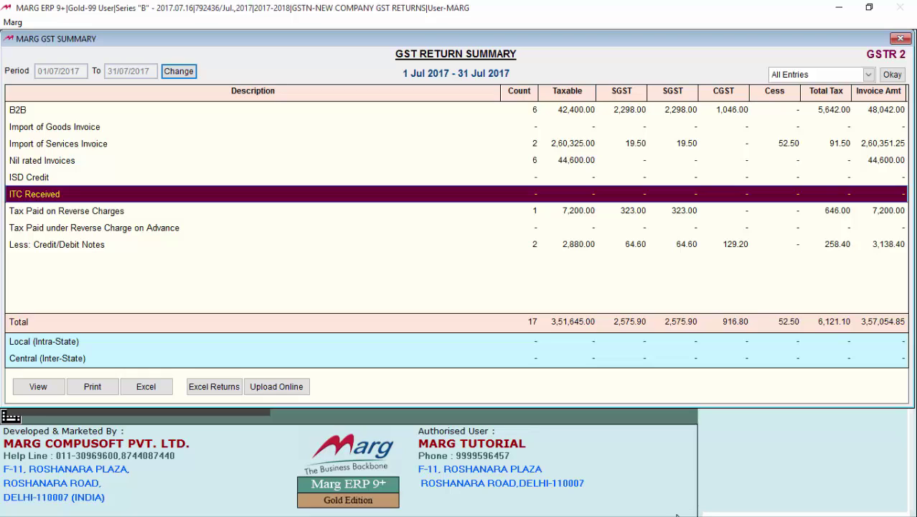
pyautogui.press('Down')
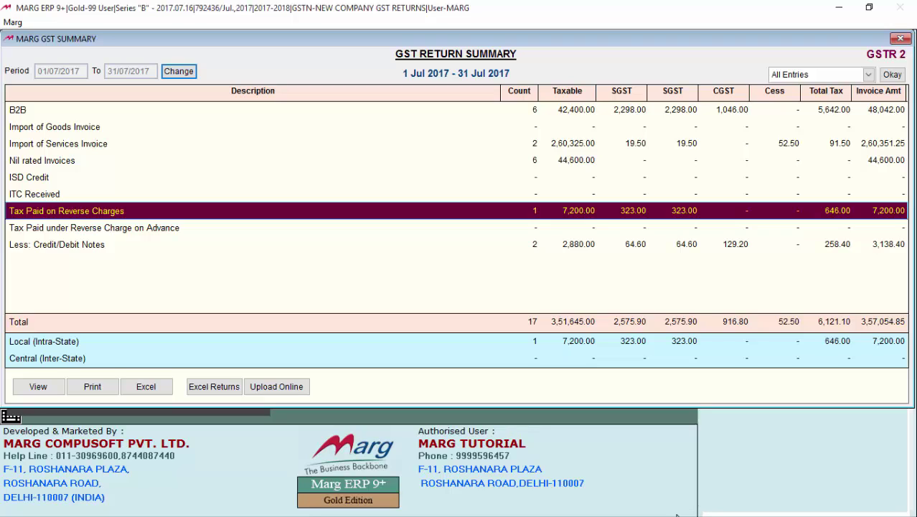
pyautogui.press('Down')
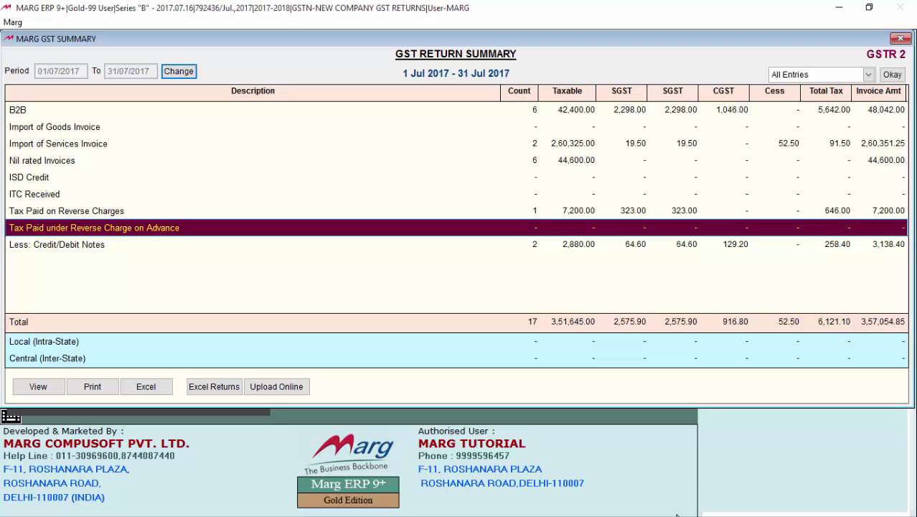
pyautogui.press('Down')
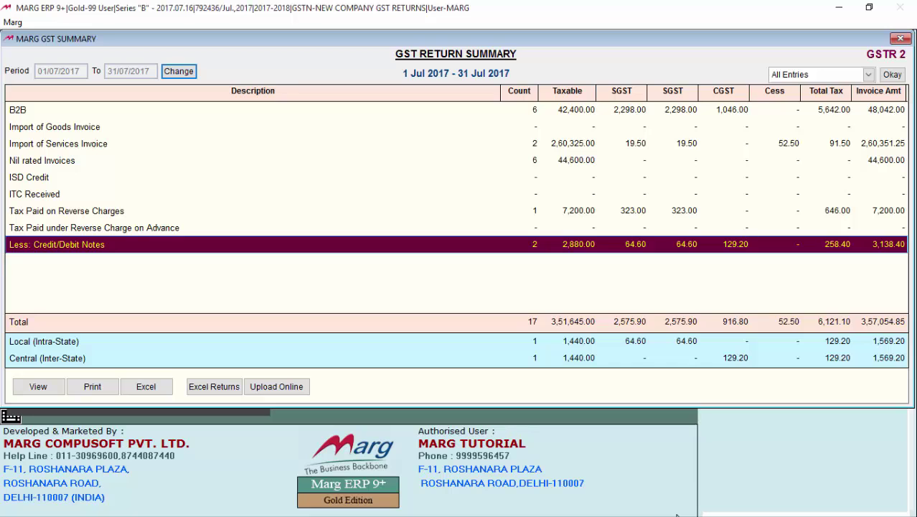
pyautogui.press('Up')
pyautogui.press('Up')
pyautogui.press('Up')
pyautogui.press('Up')
pyautogui.press('Up')
pyautogui.press('Up')
pyautogui.press('Up')
pyautogui.press('Up')
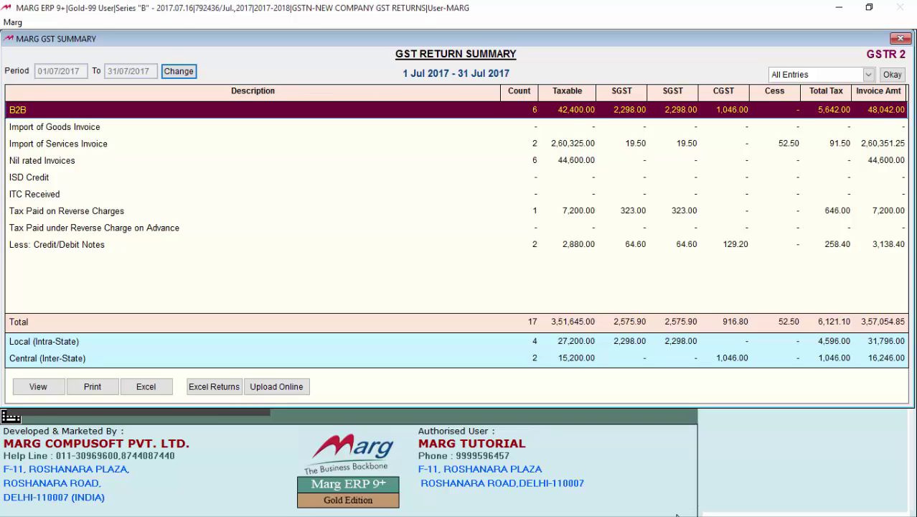
# - Open the B2B category of GSTR 2 and examine the HSN/SAC tax breakup of the supplier invoices, ending on HAYAT HOTEL
pyautogui.press('Return')
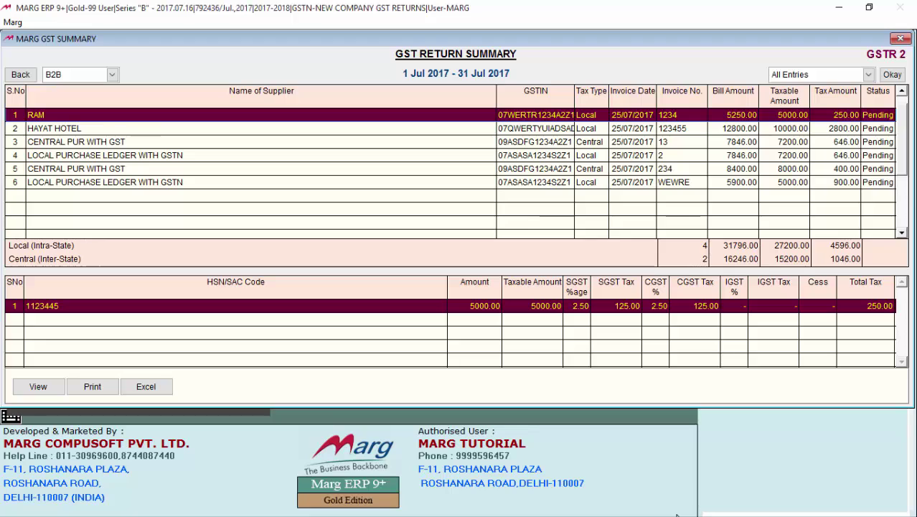
pyautogui.press('Down')
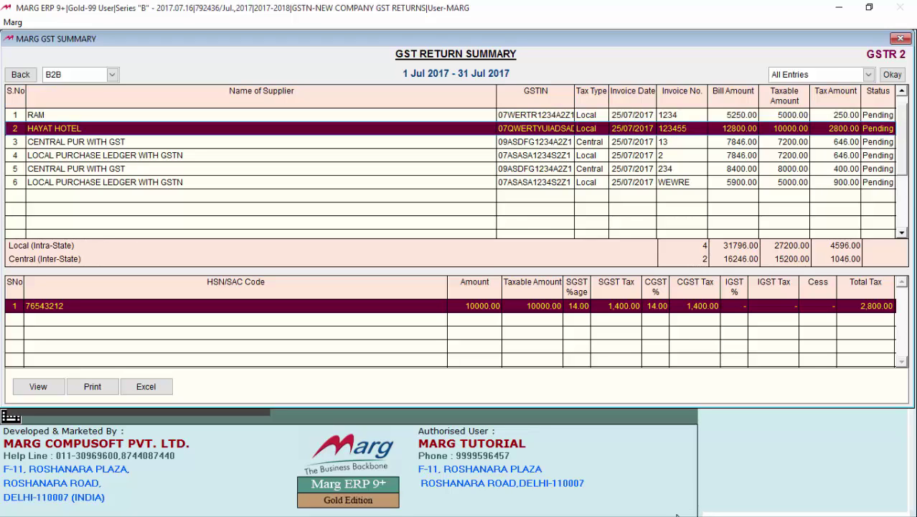
pyautogui.press('Down')
pyautogui.press('Down')
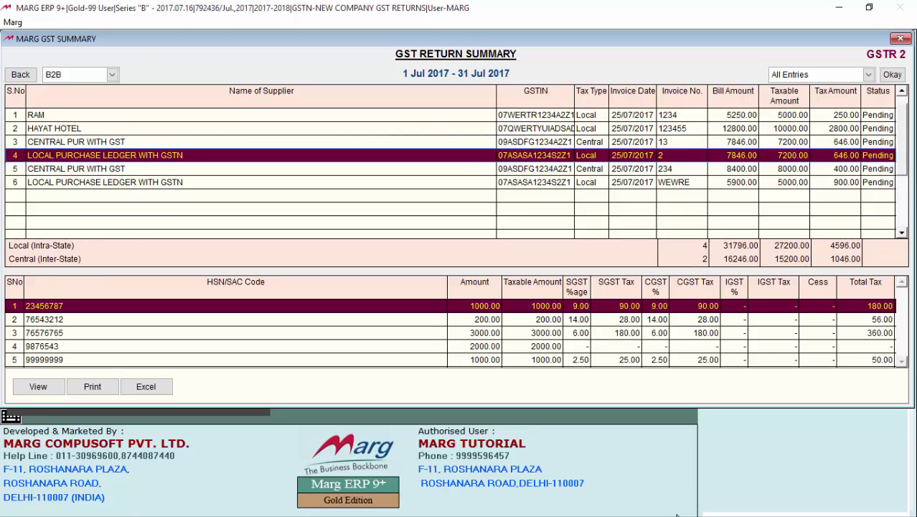
pyautogui.press('Down')
pyautogui.press('Down')
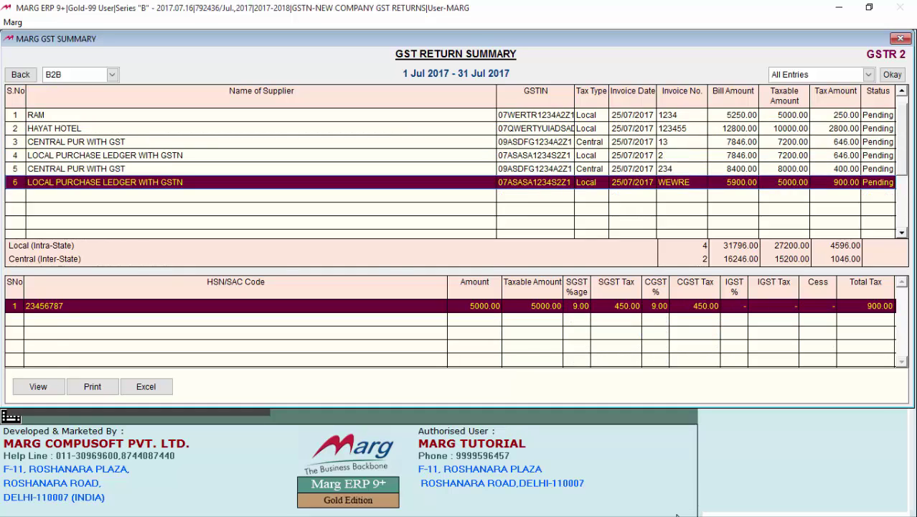
pyautogui.press('Up')
pyautogui.press('Up')
pyautogui.press('Up')
pyautogui.press('Up')
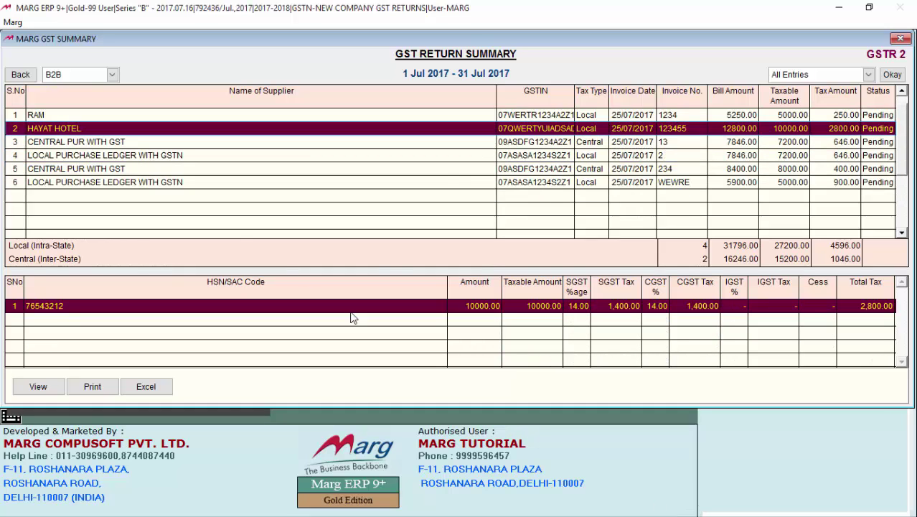
# - Check the available GSTR 2 categories and entry status filters without changing them, and exit the GST summary
pyautogui.click(108, 74)
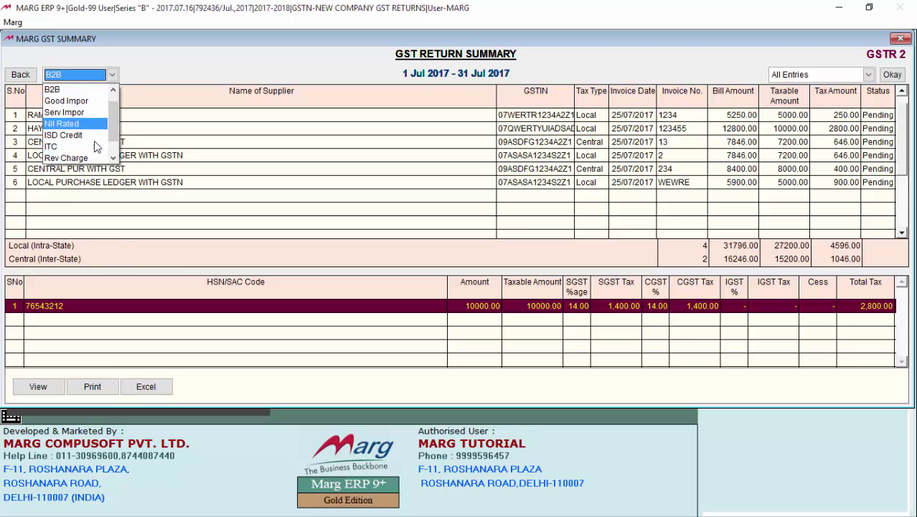
pyautogui.click(154, 79)
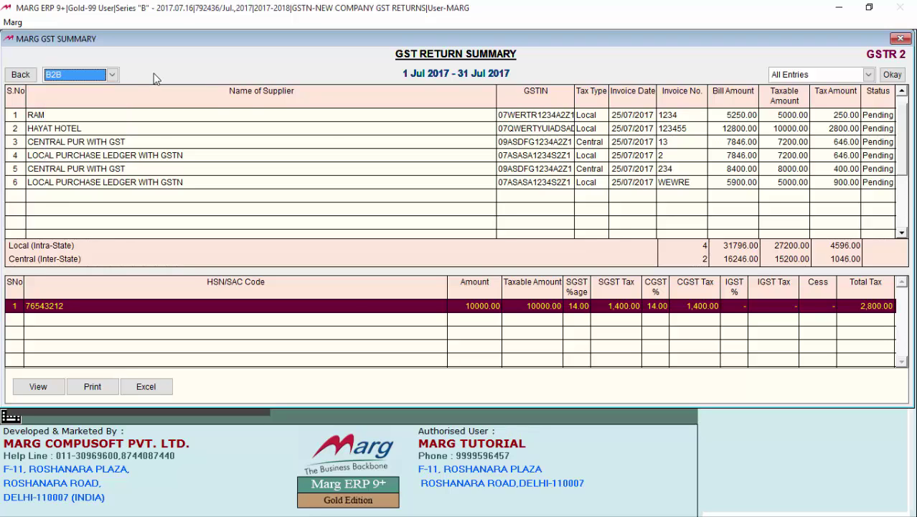
pyautogui.click(775, 80)
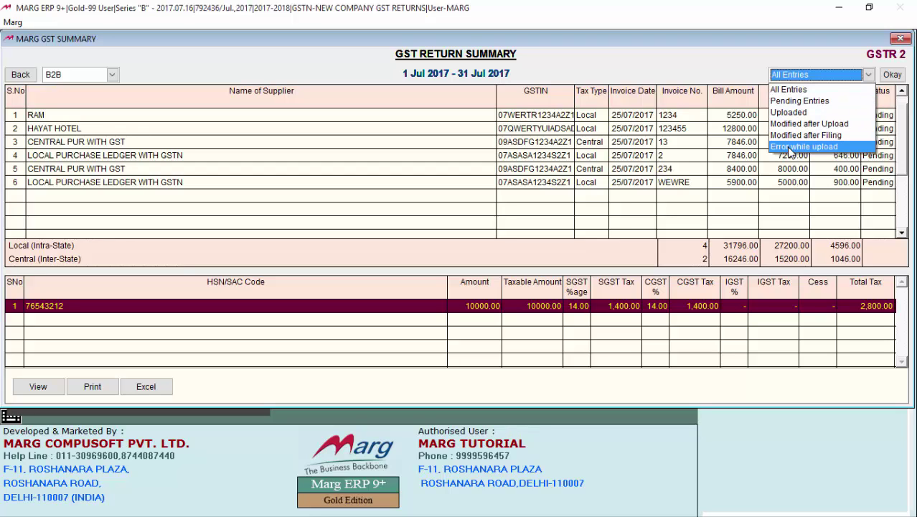
pyautogui.click(737, 77)
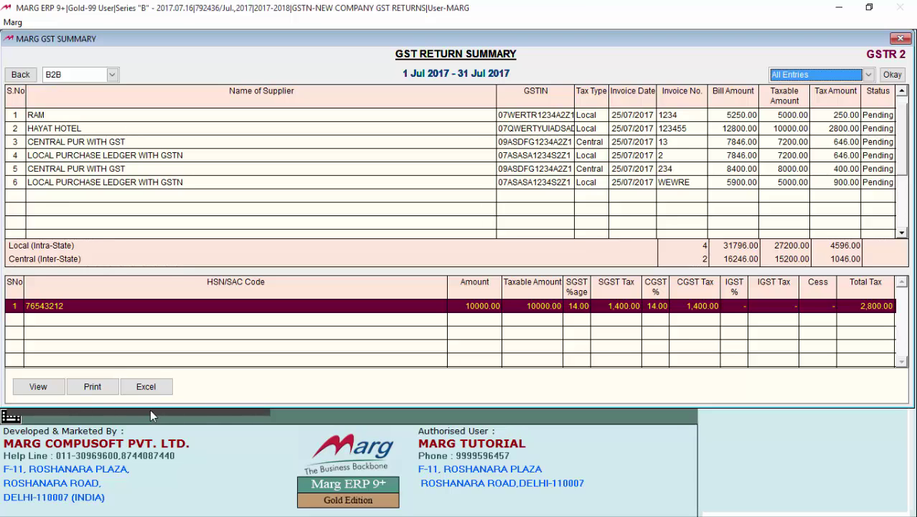
pyautogui.press('Escape')
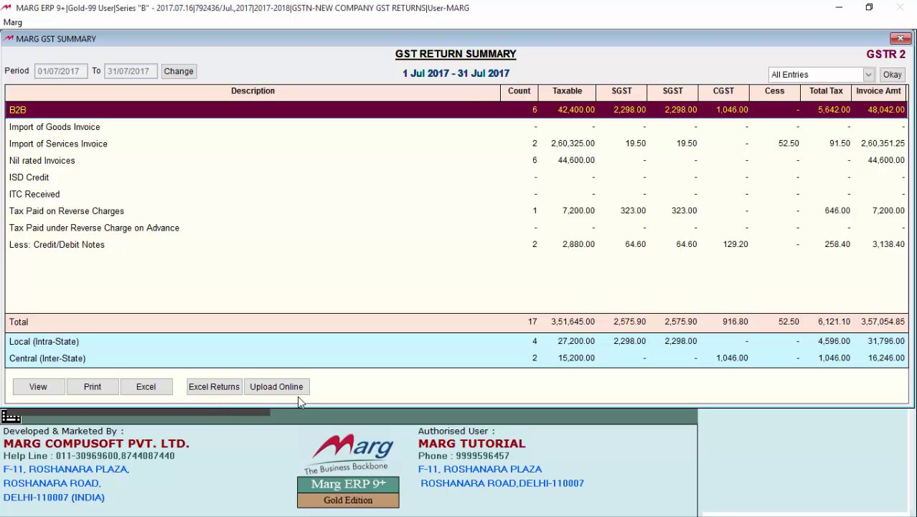
pyautogui.press('Escape')
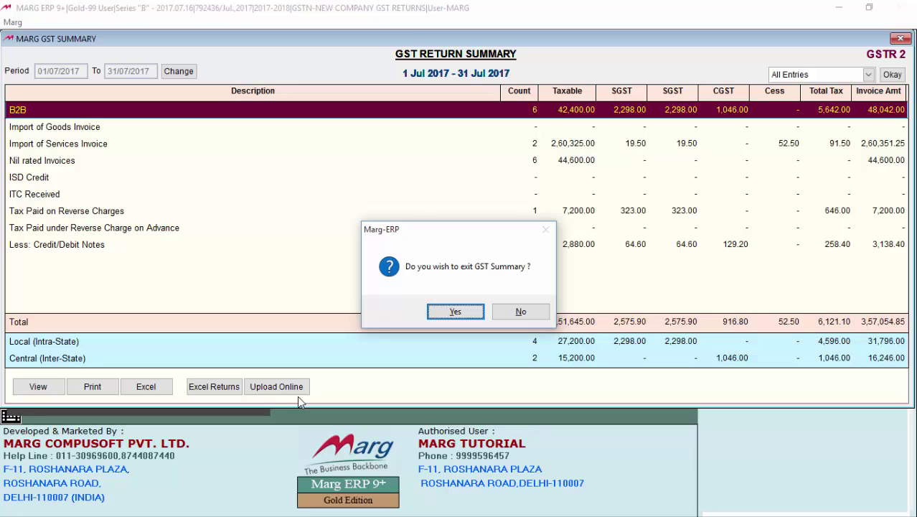
pyautogui.press('Return')
# - View the party-wise GSTR 1 statement for 01/07/2017 to 31/07/2017 and return to the GST returns list
pyautogui.press('Down')
pyautogui.press('Down')
pyautogui.press('Down')
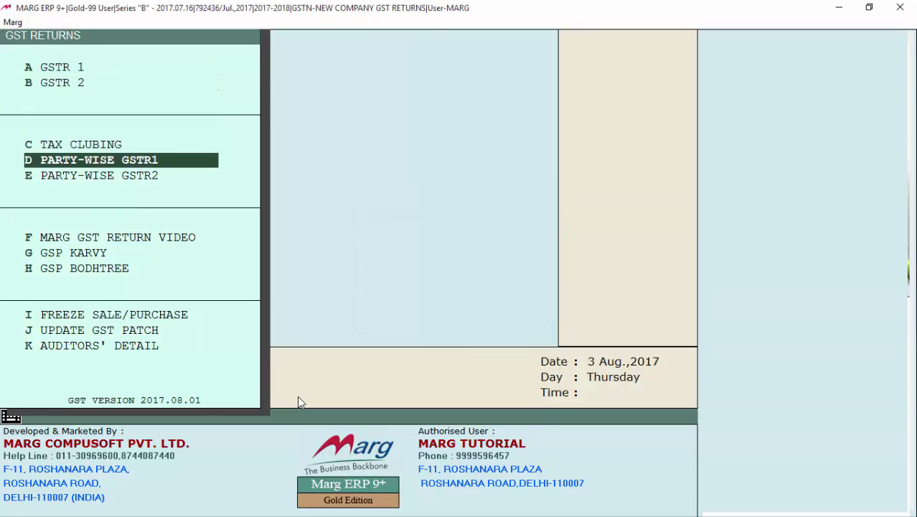
pyautogui.press('Down')
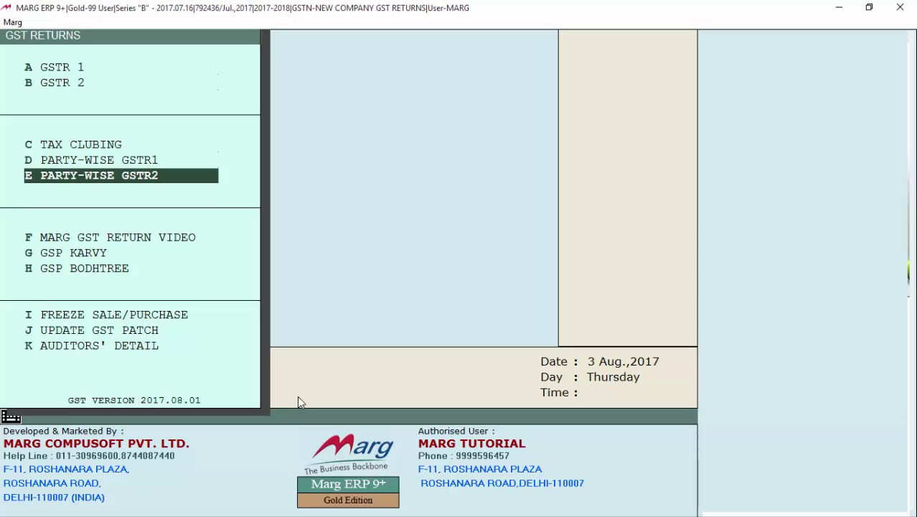
pyautogui.press('Up')
pyautogui.press('Down')
pyautogui.press('Up')
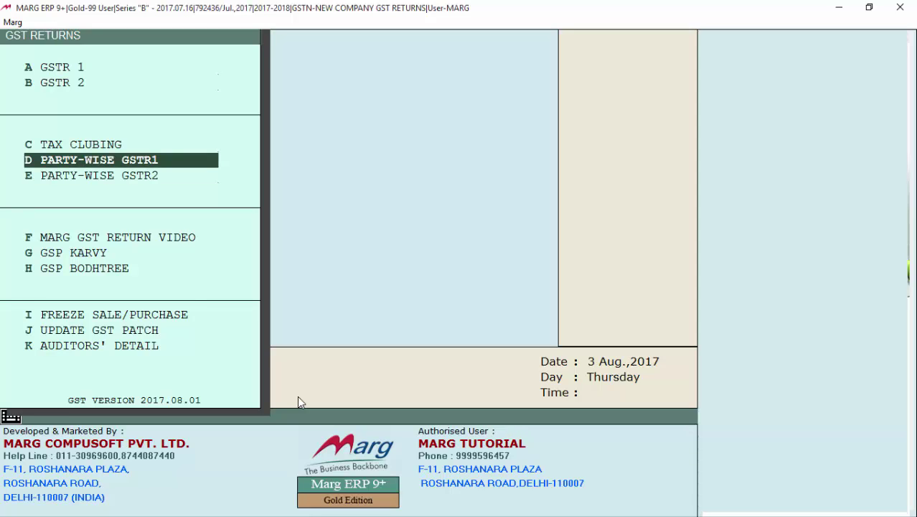
pyautogui.press('Return')
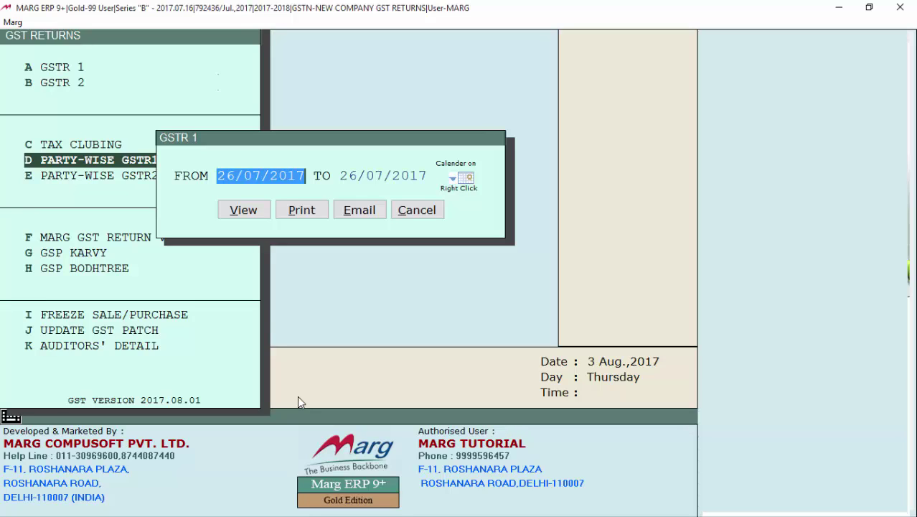
pyautogui.write('1-7-17')
pyautogui.press('Return')
pyautogui.write('31-7-17')
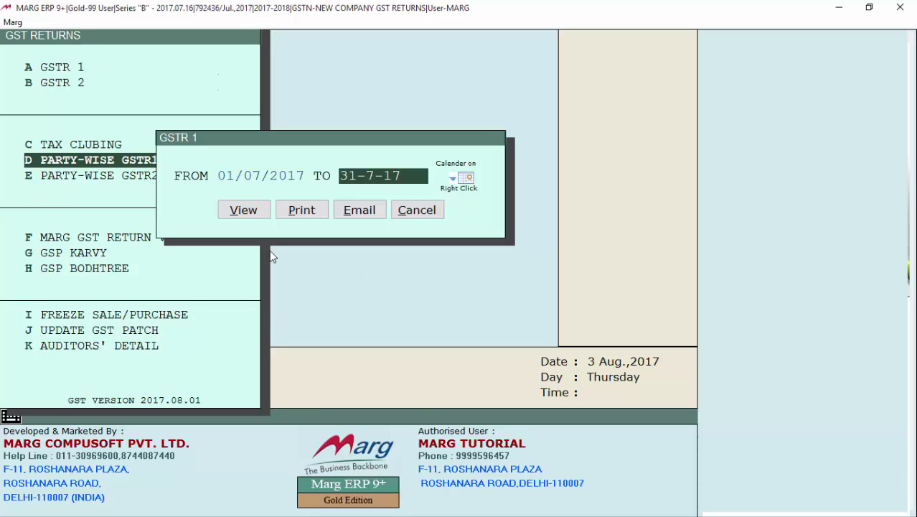
pyautogui.click(244, 210)
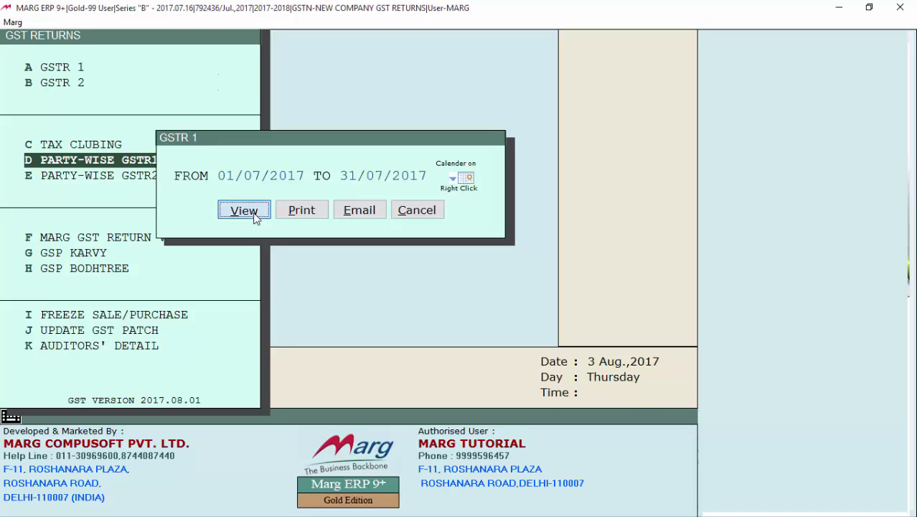
pyautogui.press('Return')
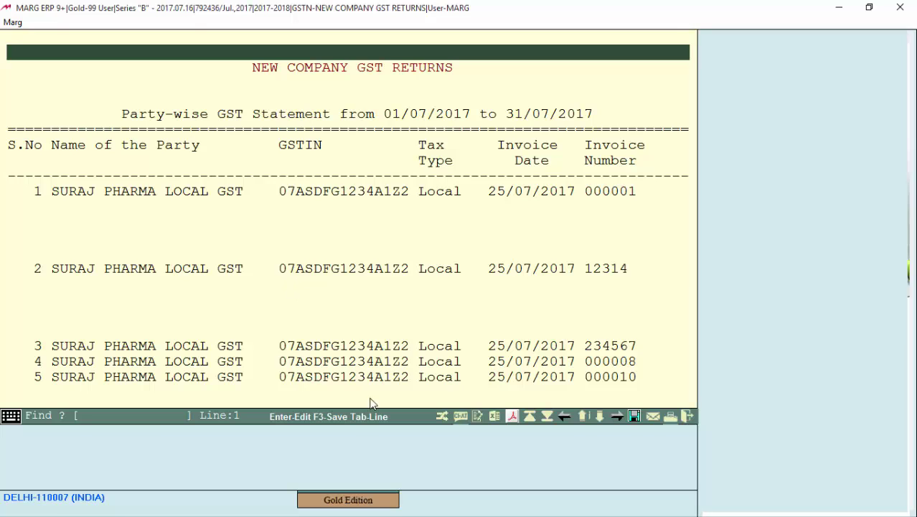
pyautogui.press('Escape')
pyautogui.press('Return')
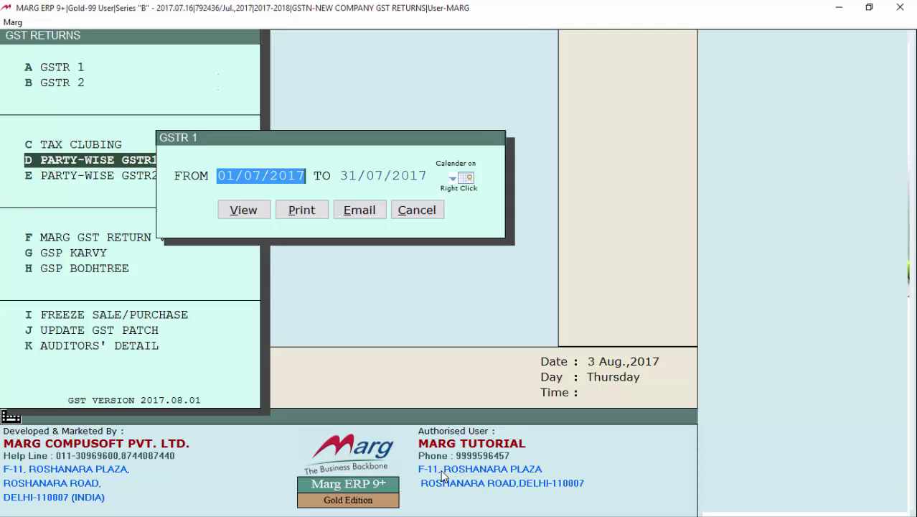
pyautogui.press('Escape')
# - Open Freeze Sale/Purchase to view its freeze-up-to date setting and leave it without entering a date
pyautogui.press('Down')
pyautogui.press('Down')
pyautogui.press('Down')
pyautogui.press('Down')
pyautogui.press('Down')
pyautogui.press('Down')
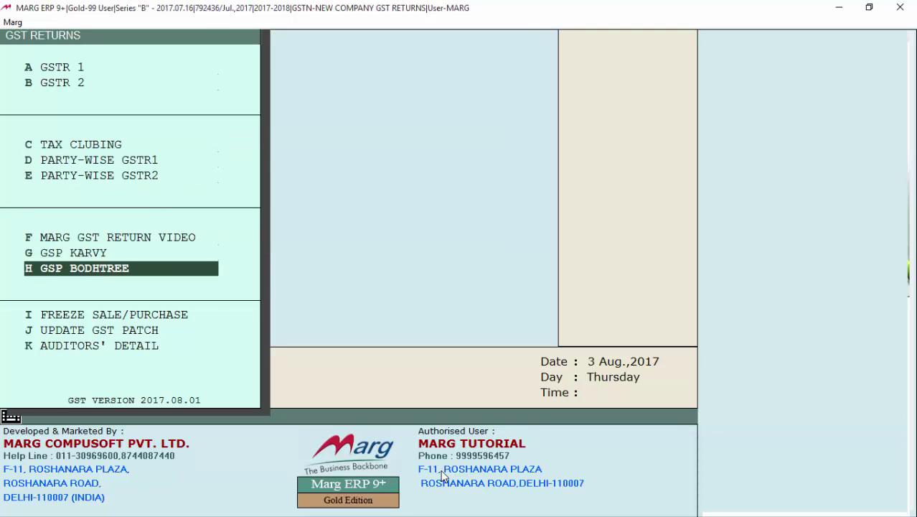
pyautogui.press('Up')
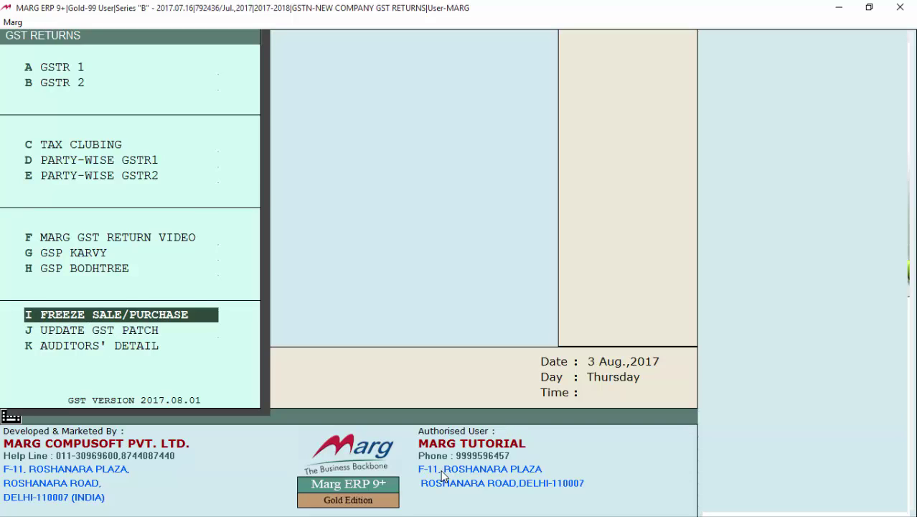
pyautogui.press('Return')
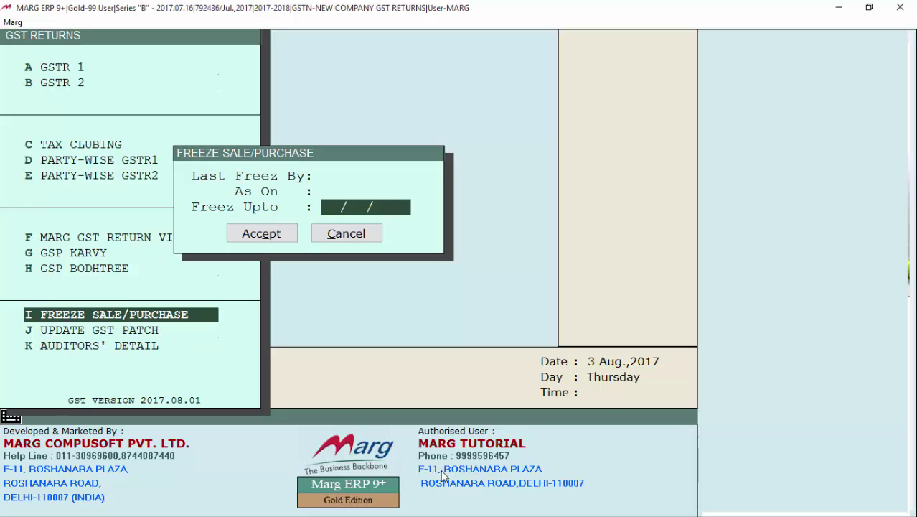
pyautogui.press('Escape')
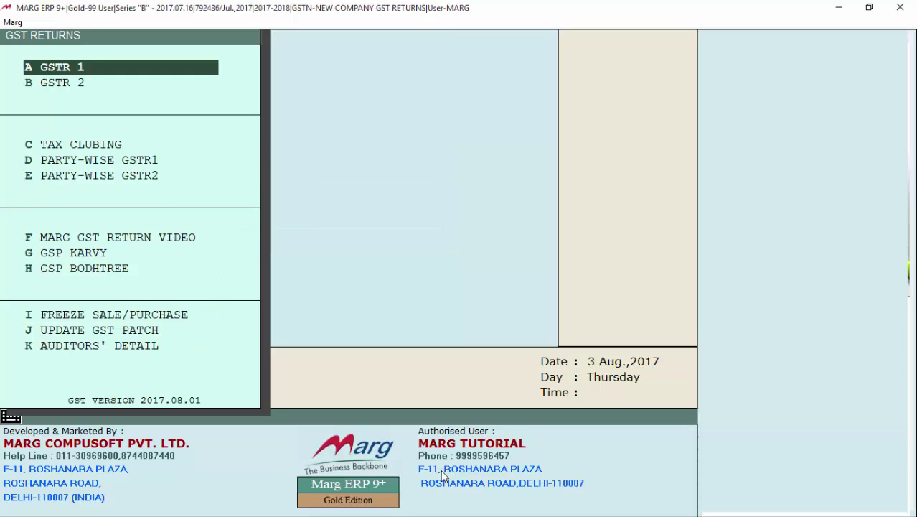
# - Point out Update GST Patch, leave the GST returns list and reopen GST Returns from the final reports, accepting the alert
pyautogui.press('Up')
pyautogui.press('Up')
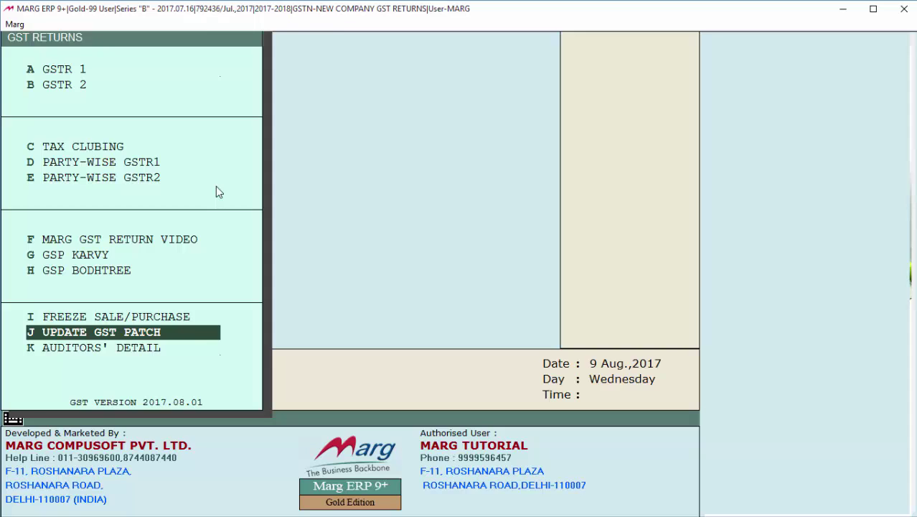
pyautogui.press('Escape')
pyautogui.hotkey('alt', 'f')
pyautogui.press('Up')
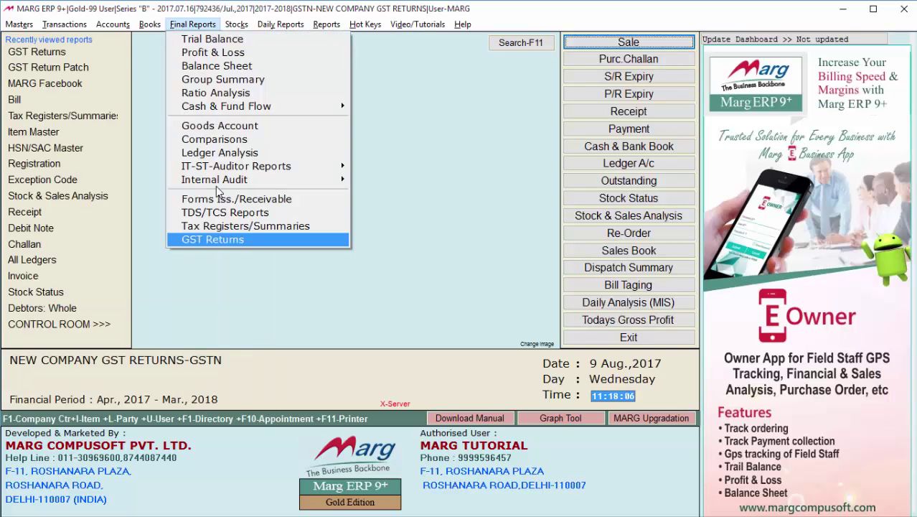
pyautogui.press('Return')
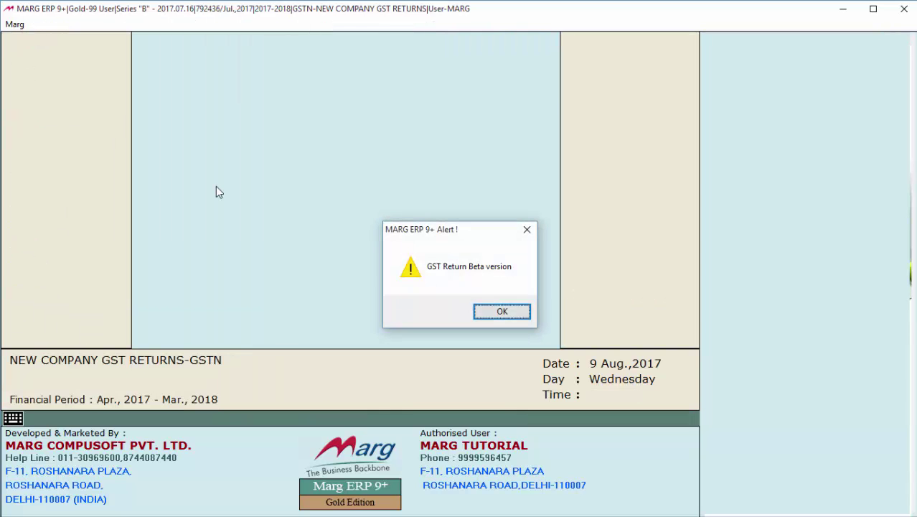
pyautogui.press('Return')
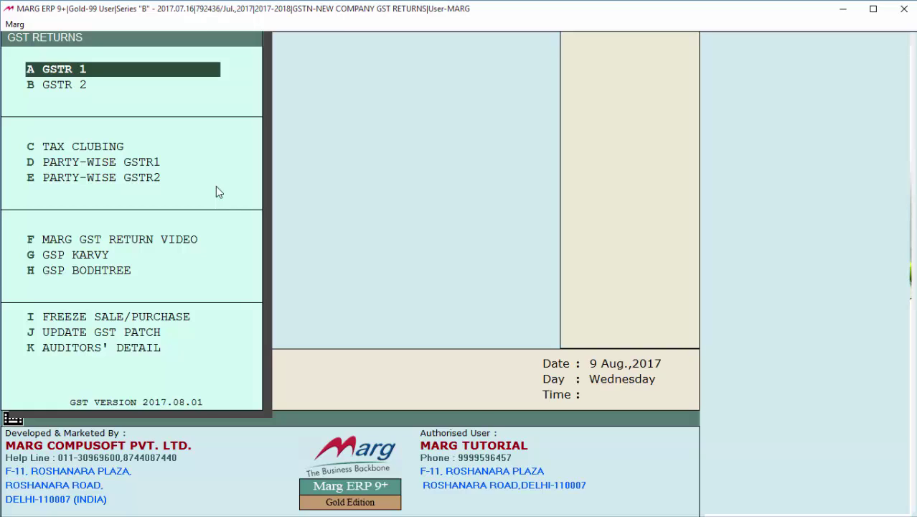
# - Open the Auditors' Detail form to view its proprietor, CA, accountant and operator fields, and exit without saving
pyautogui.press('Up')
pyautogui.press('Up')
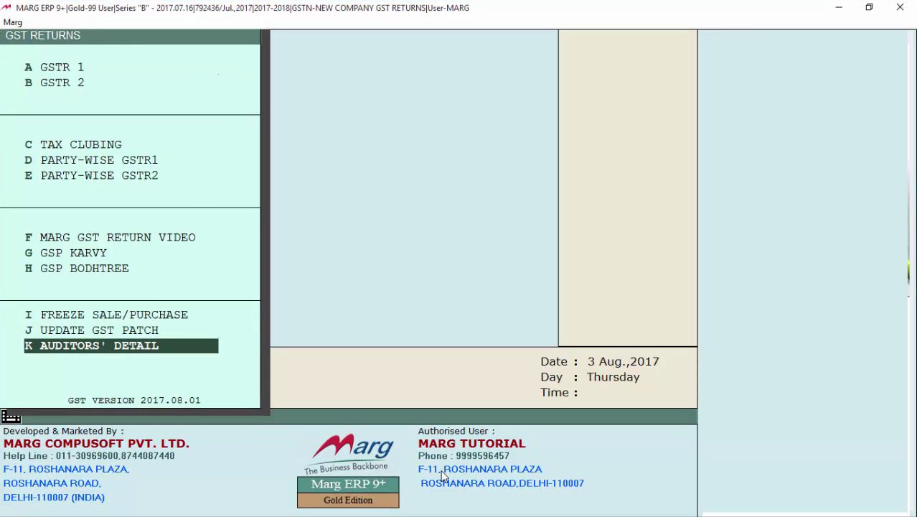
pyautogui.press('Return')
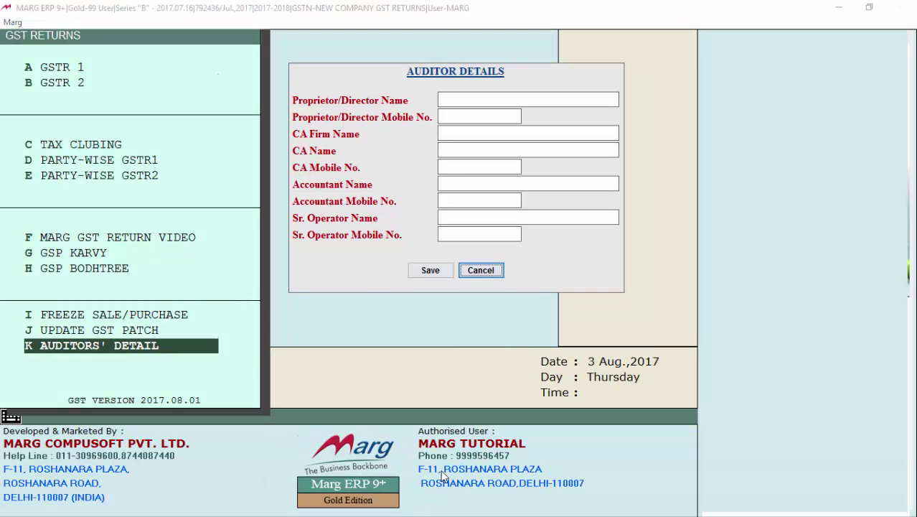
pyautogui.press('Escape')
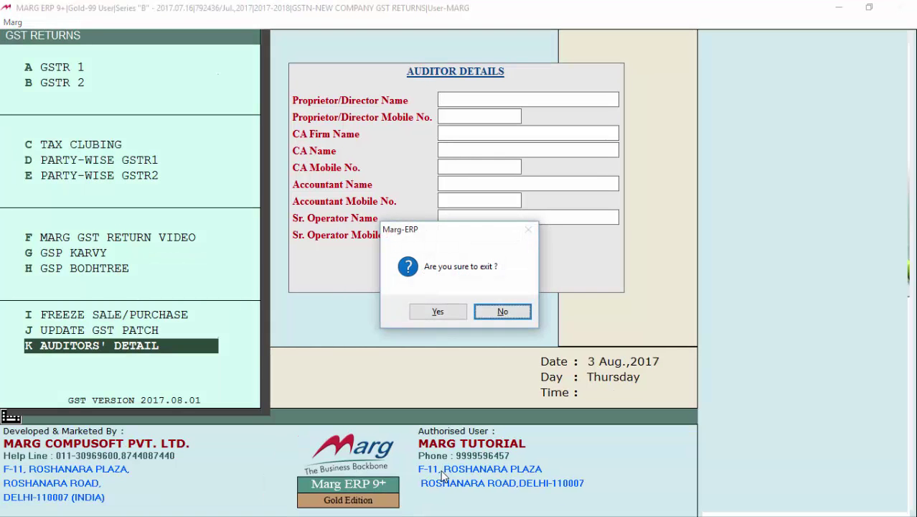
pyautogui.press('Left')
pyautogui.press('Return')
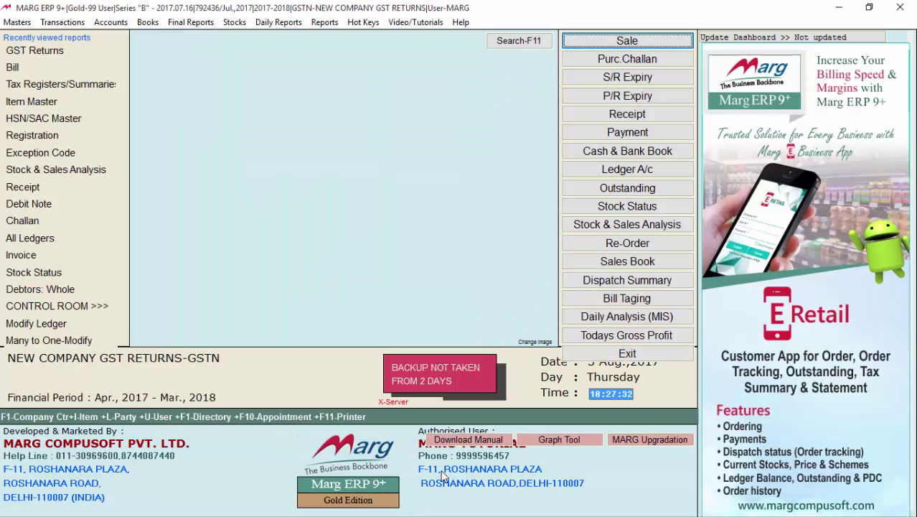